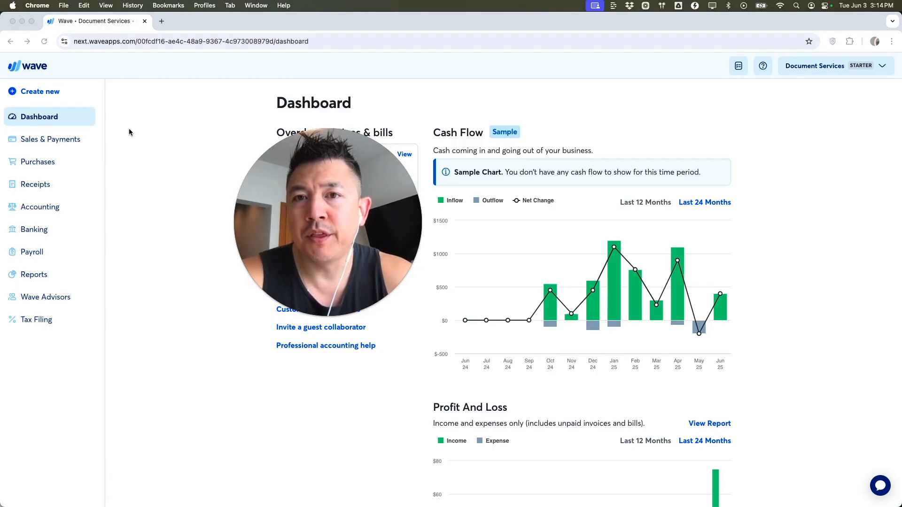
# Open the sales tax settings of the Document Services business and start a new sales tax.
pyautogui.click(822, 69)
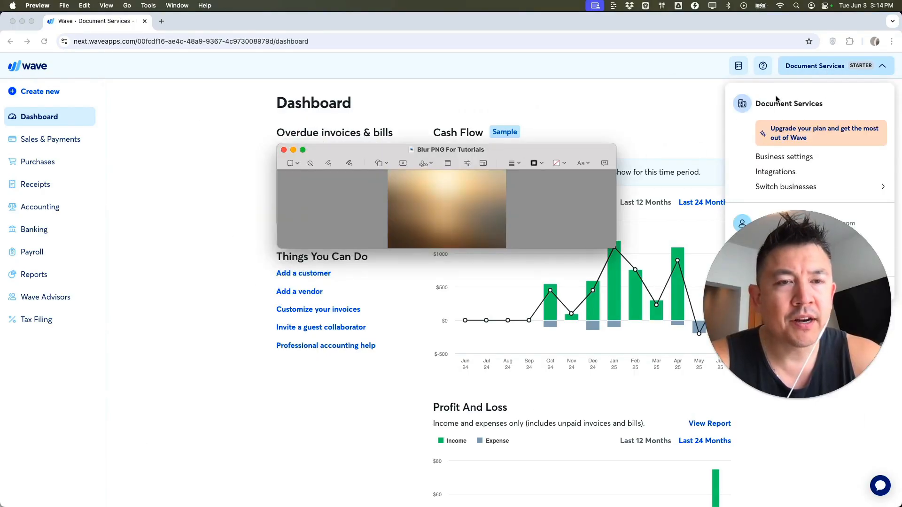
pyautogui.click(792, 159)
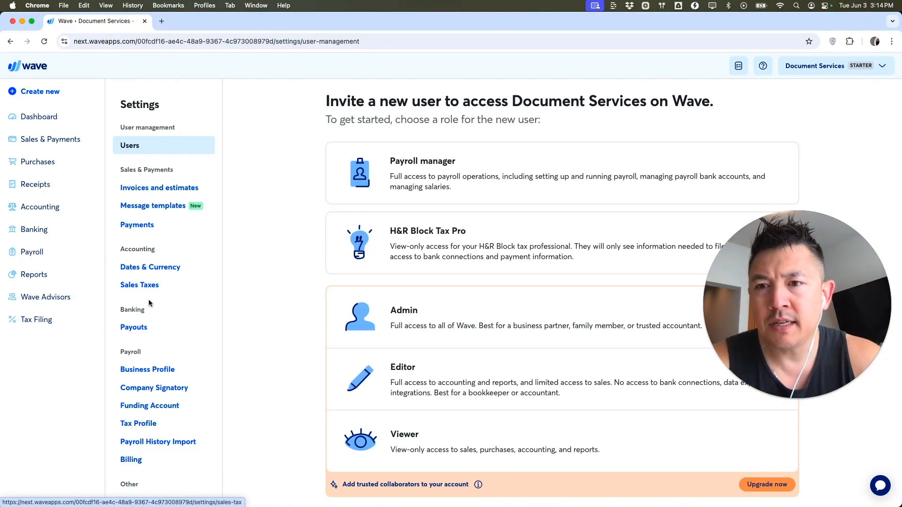
pyautogui.click(162, 287)
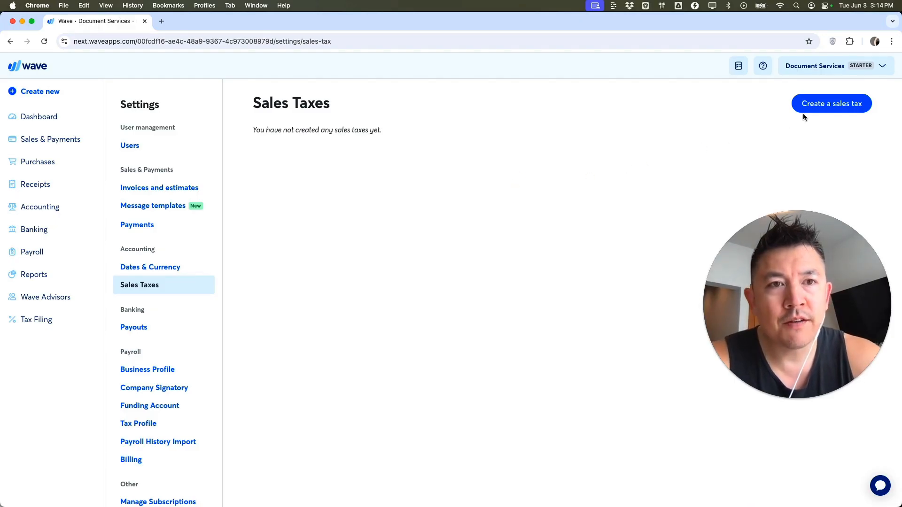
pyautogui.click(816, 104)
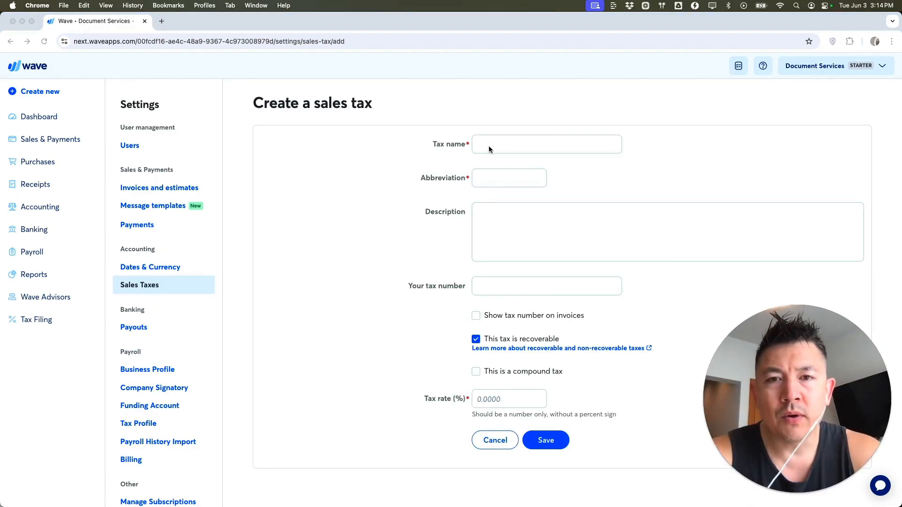
# Name the tax ALAMEDA COUNTY SALES TAX, abbreviate it ALA, and describe it as COUNTY REQUIRED SALES TAX.
pyautogui.click(489, 145)
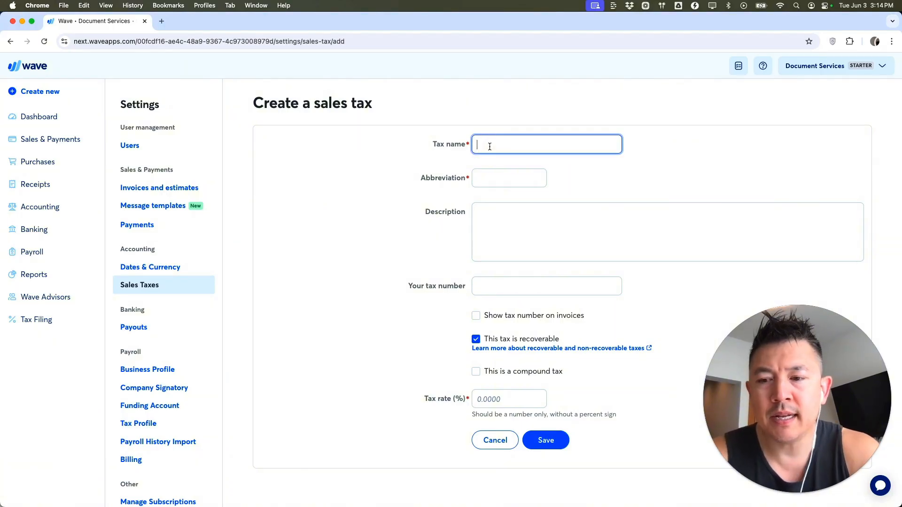
pyautogui.write('ALAMEDA COUNTY SALES TAX')
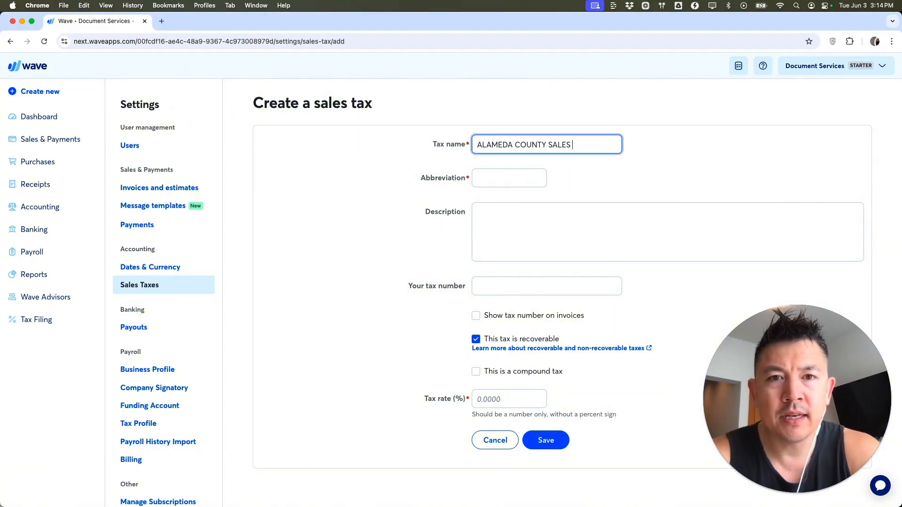
pyautogui.click(503, 177)
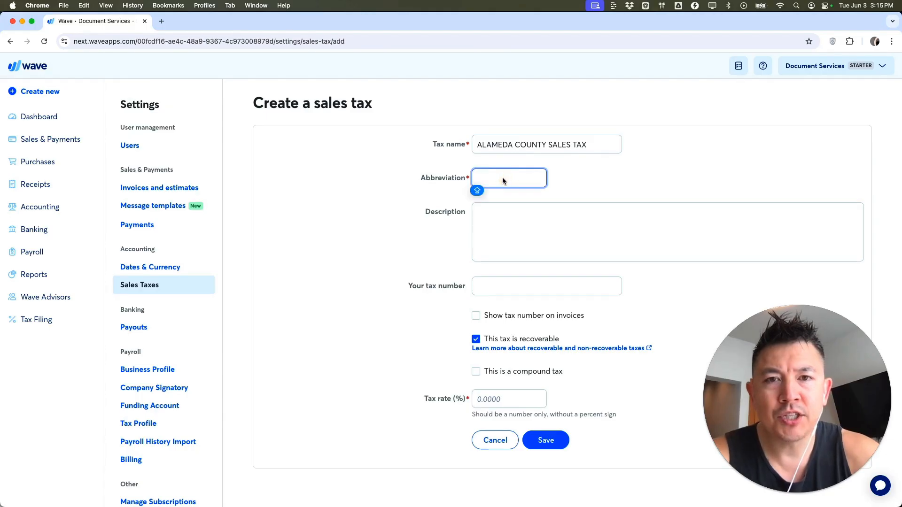
pyautogui.write('ALA')
pyautogui.press('Tab')
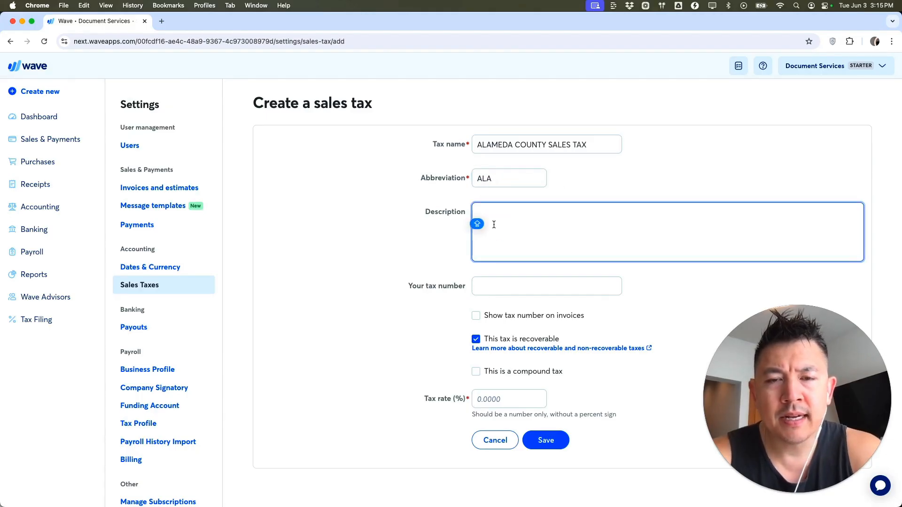
pyautogui.write('COUNTY REQUIRED SALES TAX')
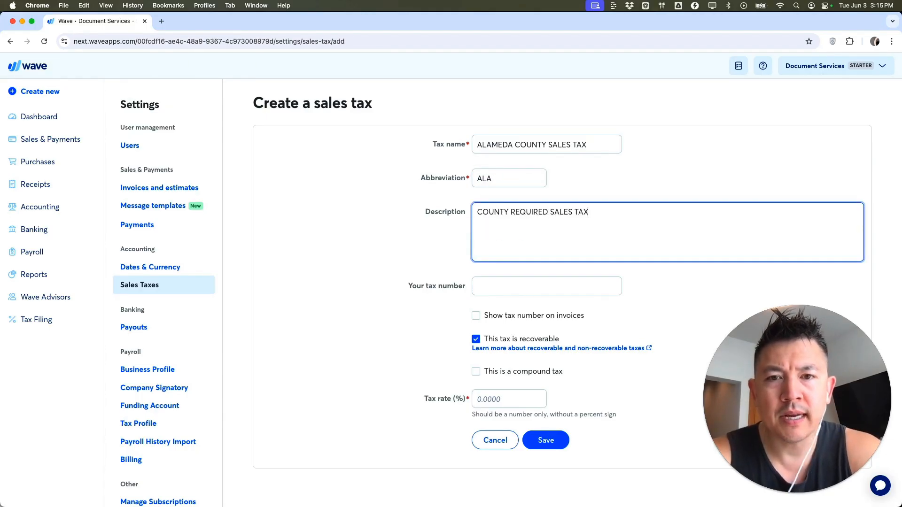
# Enter the business's tax number and have it shown on invoices.
pyautogui.click(497, 286)
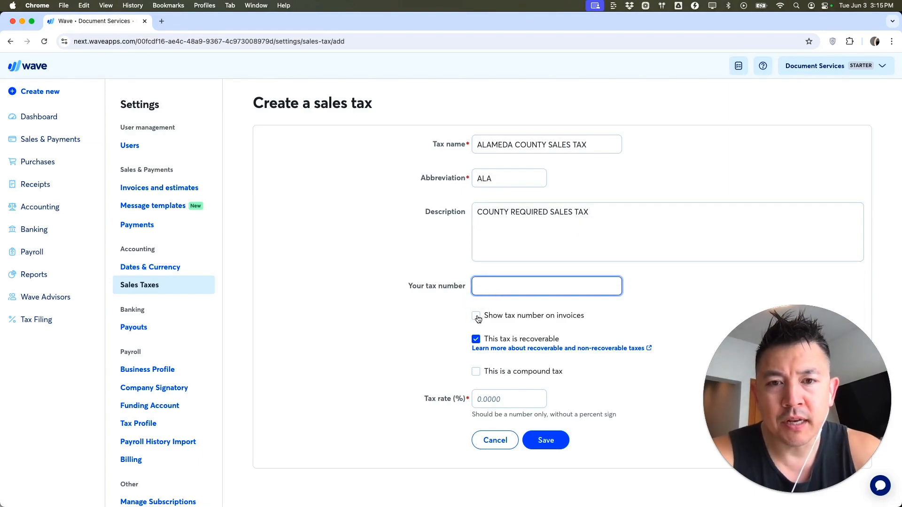
pyautogui.click(476, 316)
pyautogui.click(495, 288)
pyautogui.write('1234567')
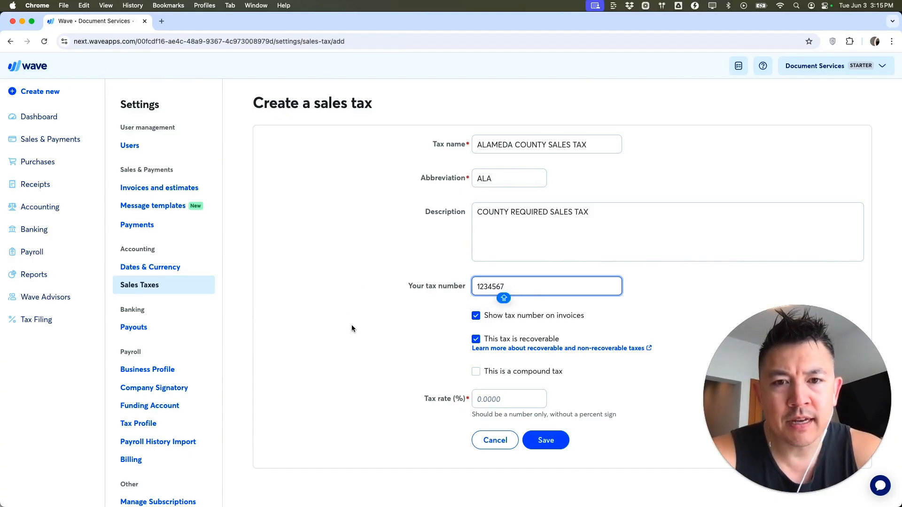
pyautogui.scroll(-1, 352, 325)
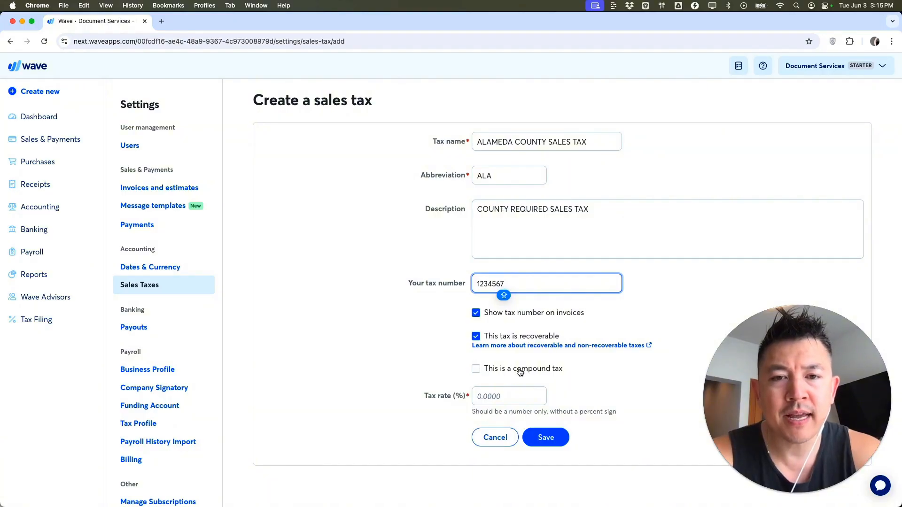
# Make the tax non-recoverable with a rate of 9.5% and save it.
pyautogui.click(476, 337)
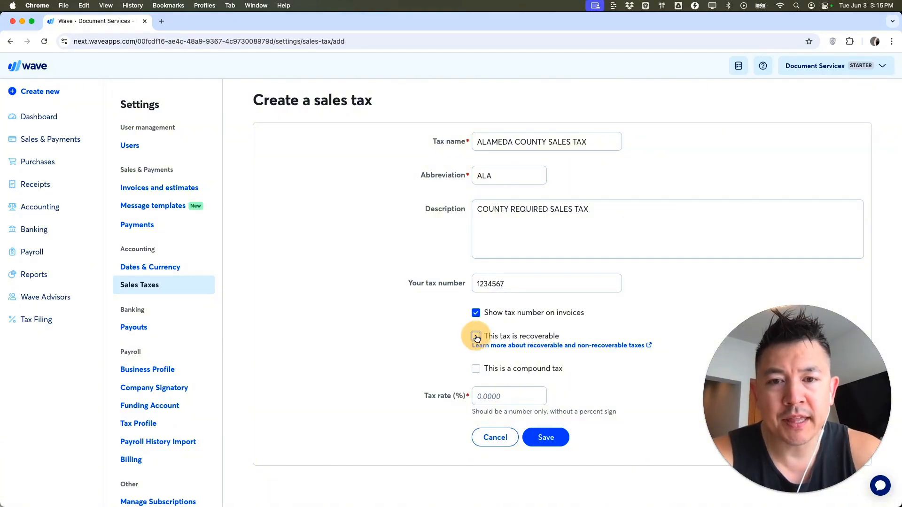
pyautogui.click(515, 399)
pyautogui.write('9.5')
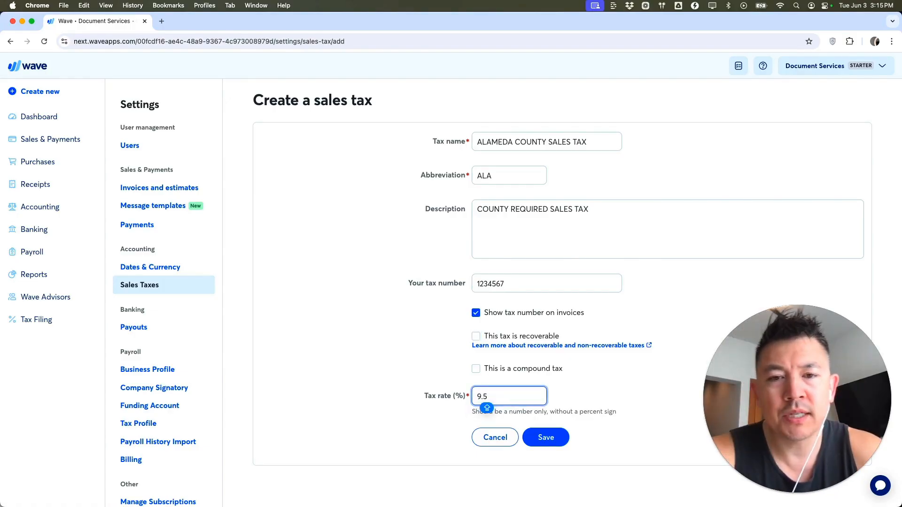
pyautogui.click(407, 365)
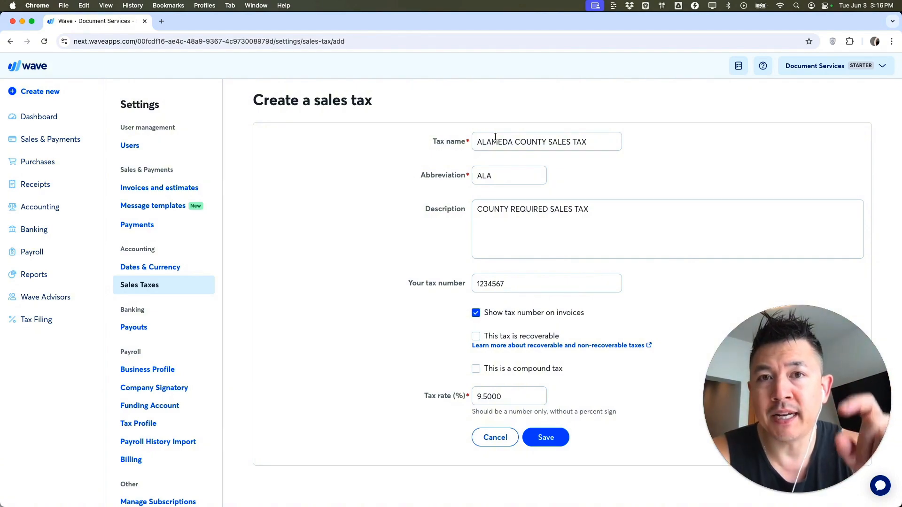
pyautogui.click(558, 438)
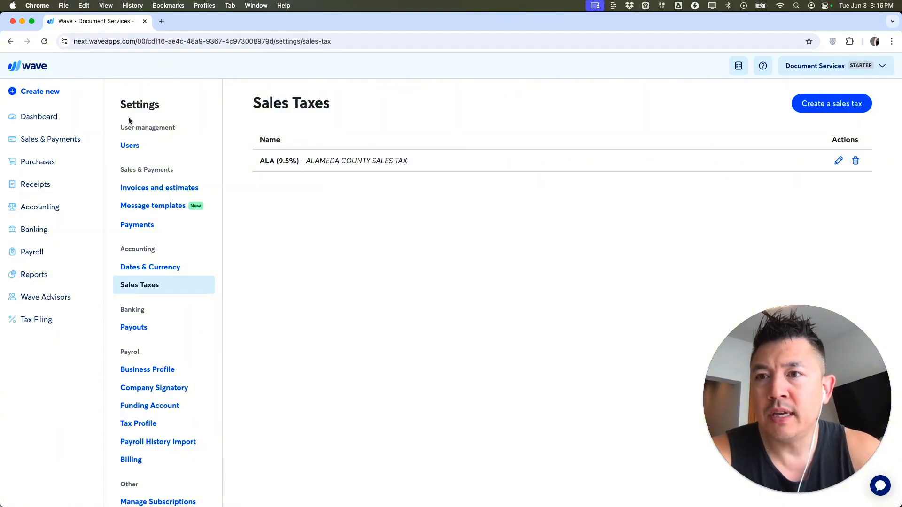
# Open the NEW FAKE CUSTOMER invoice for editing and apply the ALA 9.5% tax to its Document Scan item.
pyautogui.click(73, 144)
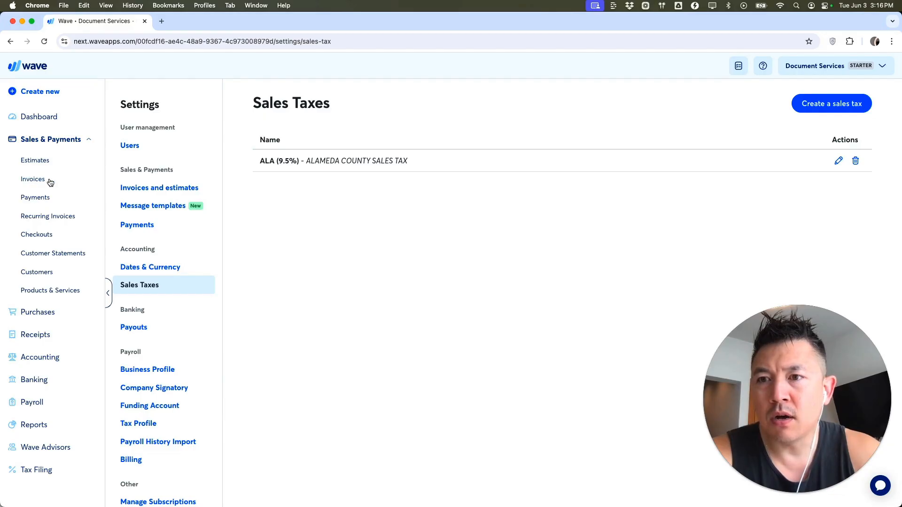
pyautogui.click(36, 180)
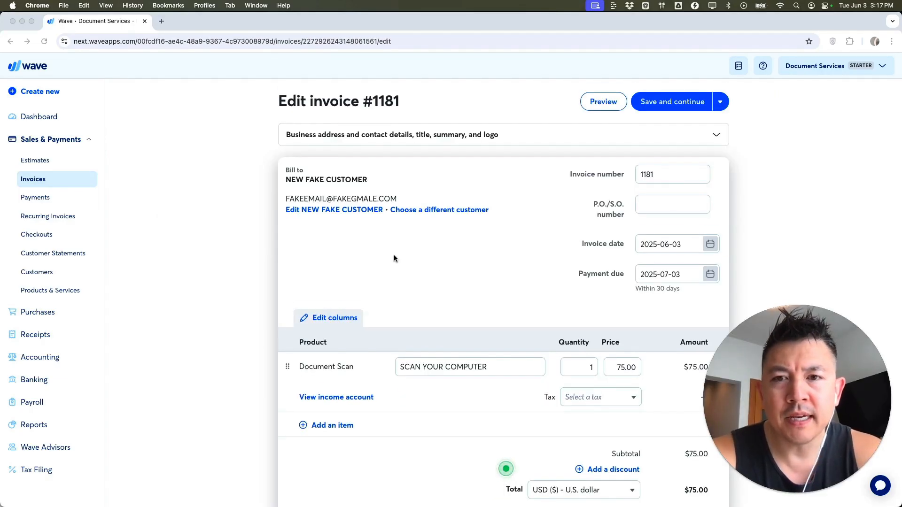
pyautogui.scroll(-2, 394, 255)
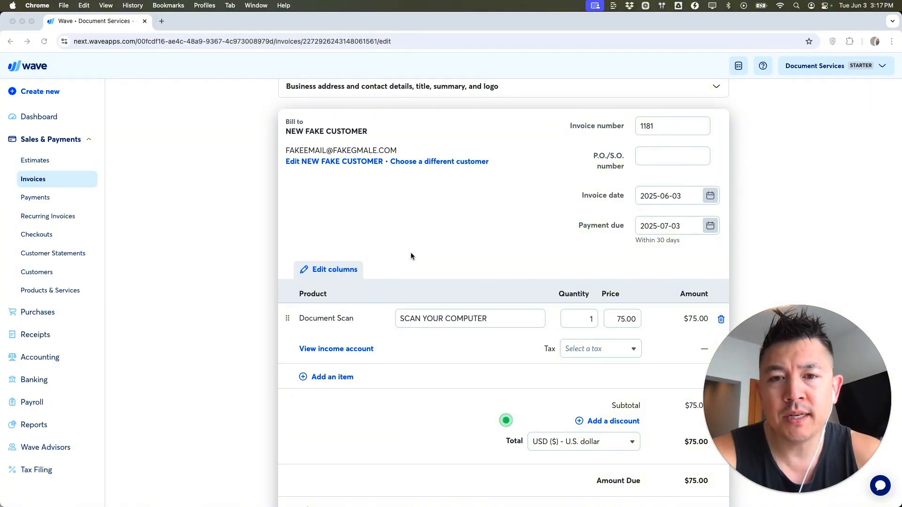
pyautogui.scroll(-2, 465, 322)
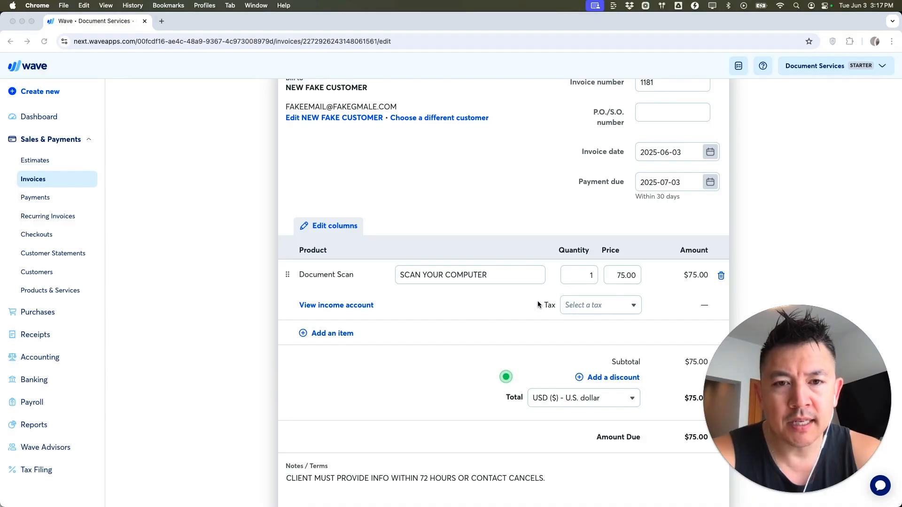
pyautogui.click(630, 306)
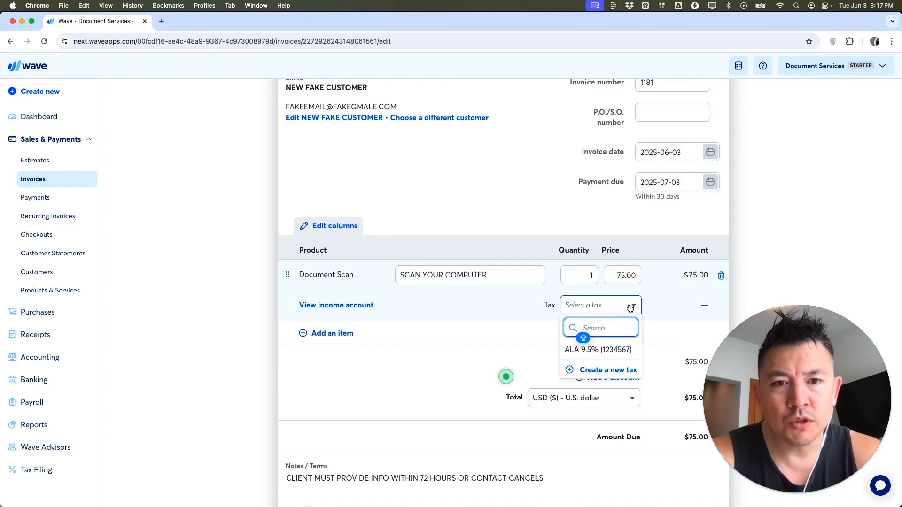
pyautogui.click(596, 351)
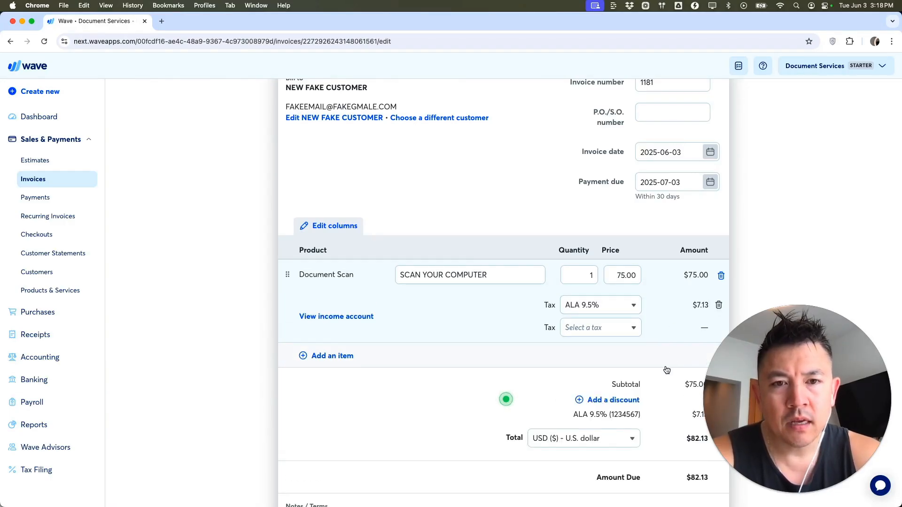
# Start a second tax for the Document Scan item, named SAN FRANCISCO COUNTY TAX with a 10.5% rate.
pyautogui.click(589, 332)
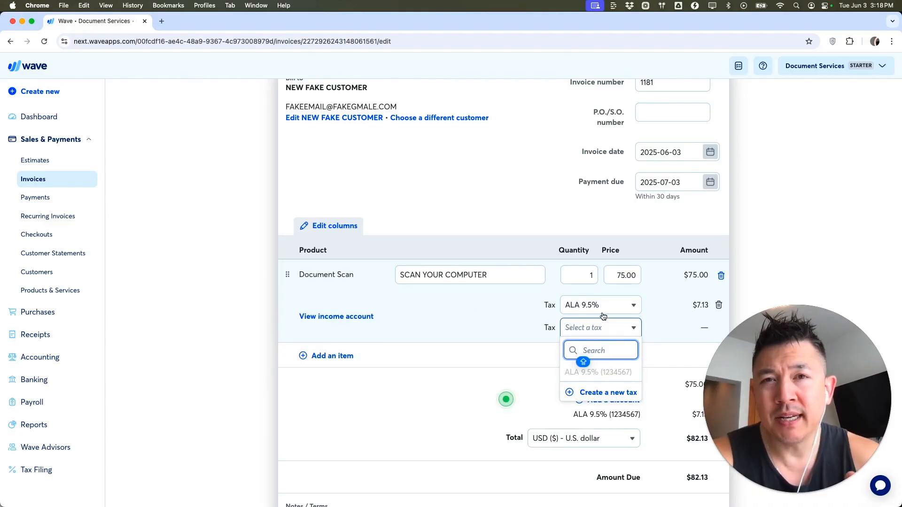
pyautogui.click(609, 394)
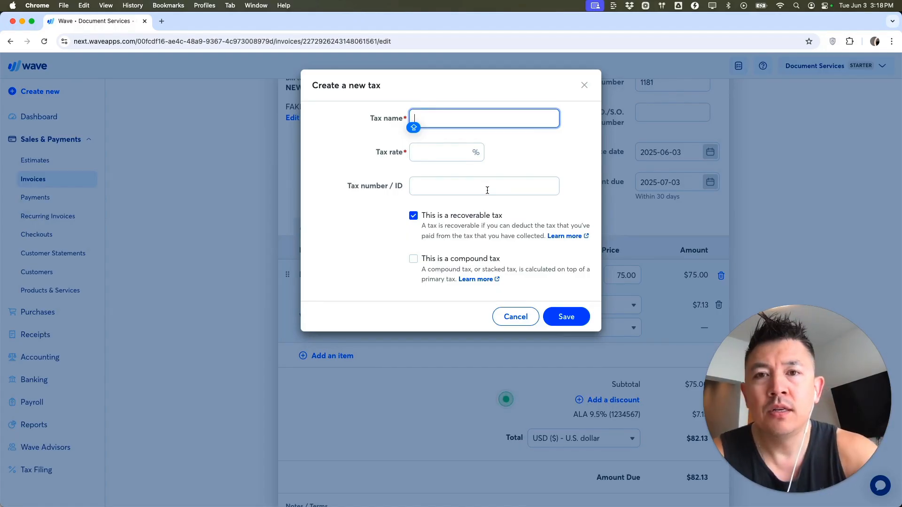
pyautogui.write('SAN FRANCISCO COUN')
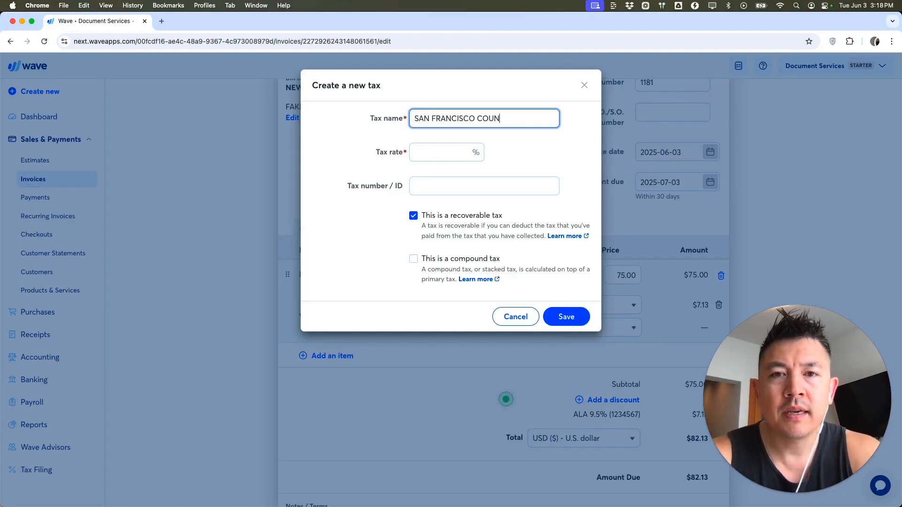
pyautogui.write('TY TAX')
pyautogui.click(447, 150)
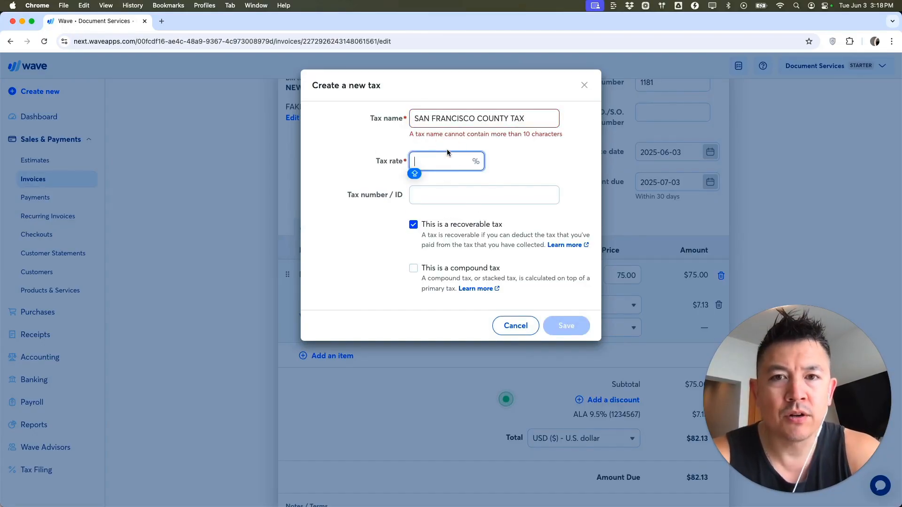
pyautogui.write('10.5')
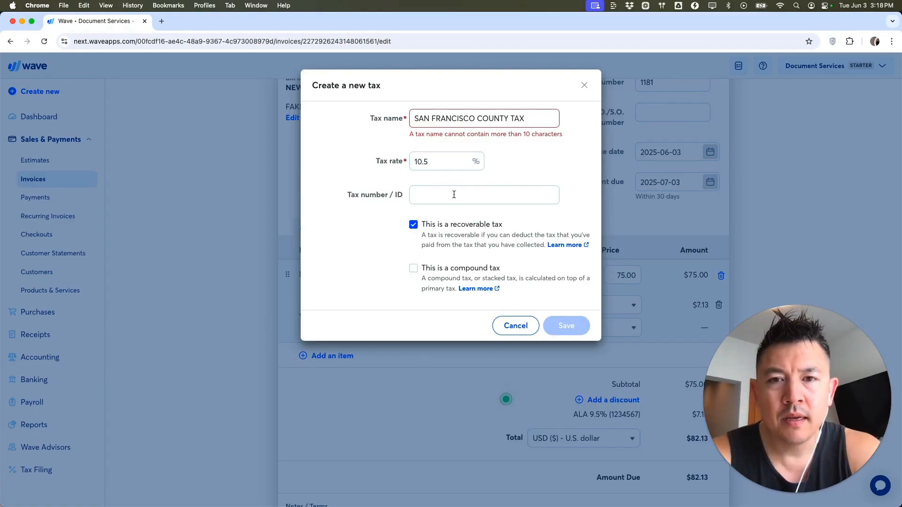
# Fill in the new tax's number and mark the tax as non-recoverable.
pyautogui.click(443, 194)
pyautogui.write('5678899')
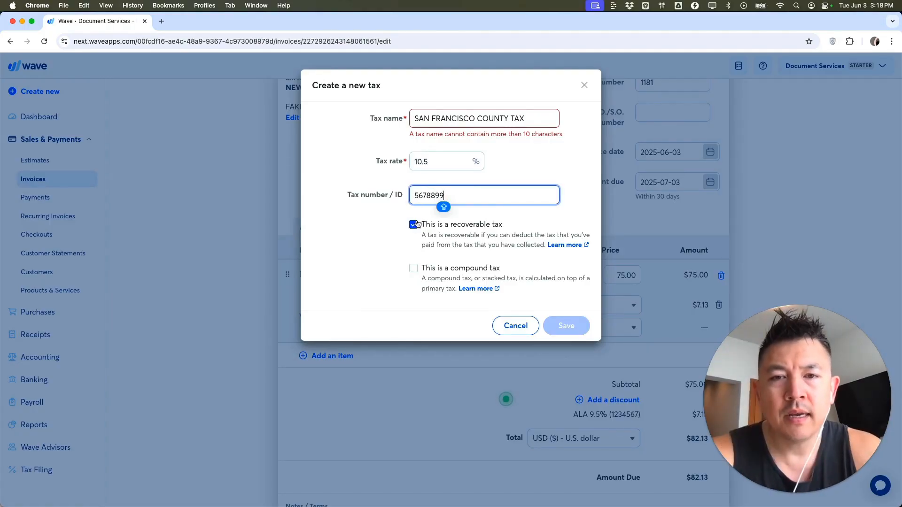
pyautogui.click(414, 226)
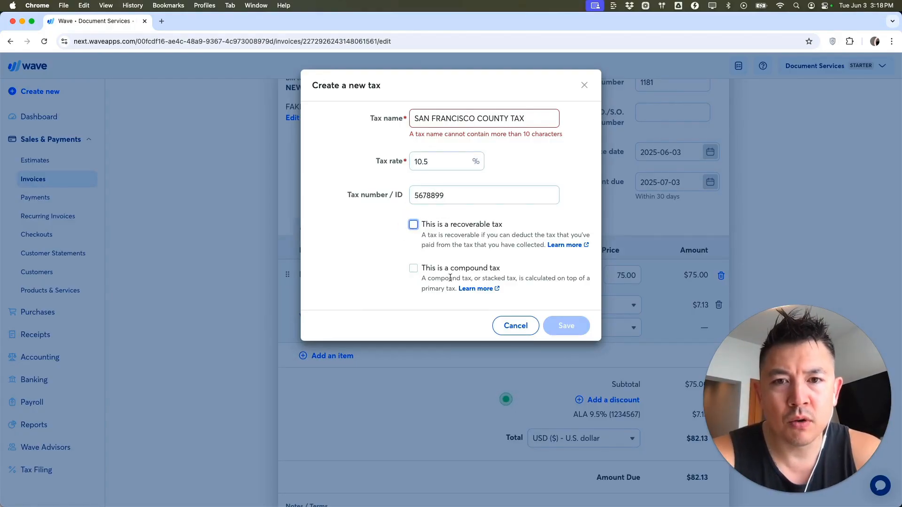
pyautogui.click(516, 158)
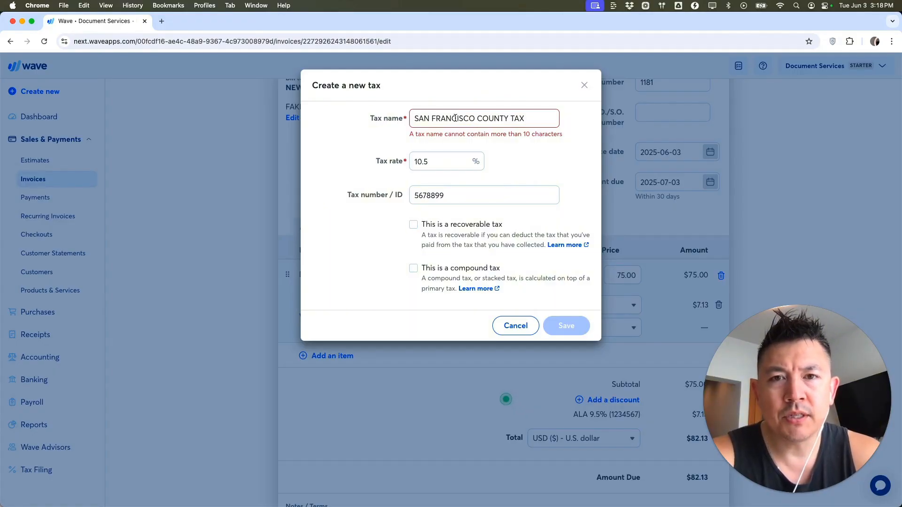
# Shorten the new tax's name to SF CTY TAX and save it.
pyautogui.tripleClick(472, 121)
pyautogui.write('SF CTY TAX')
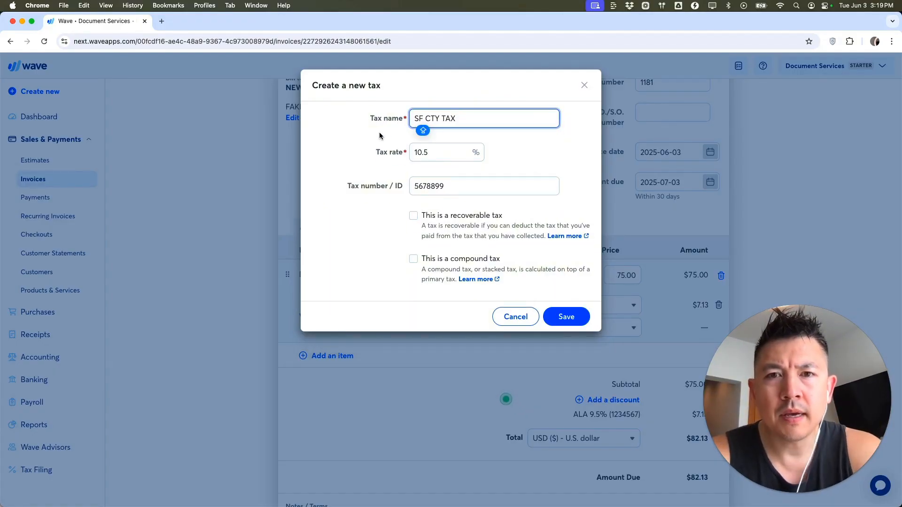
pyautogui.click(378, 131)
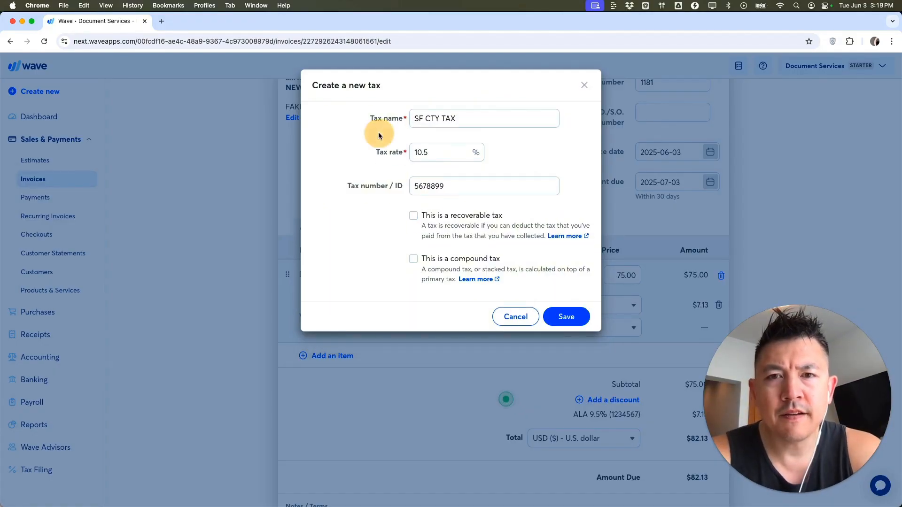
pyautogui.click(578, 317)
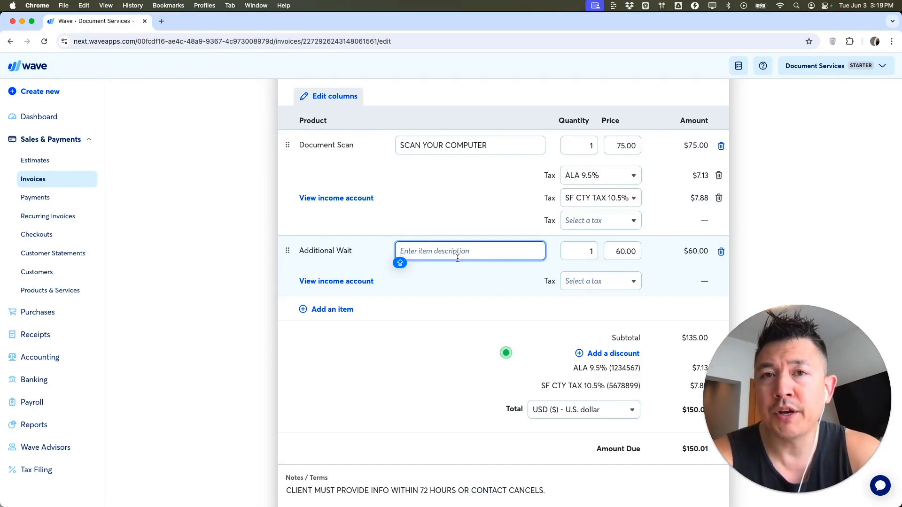
# View the taxes available for the Additional Wait item without applying one.
pyautogui.click(622, 283)
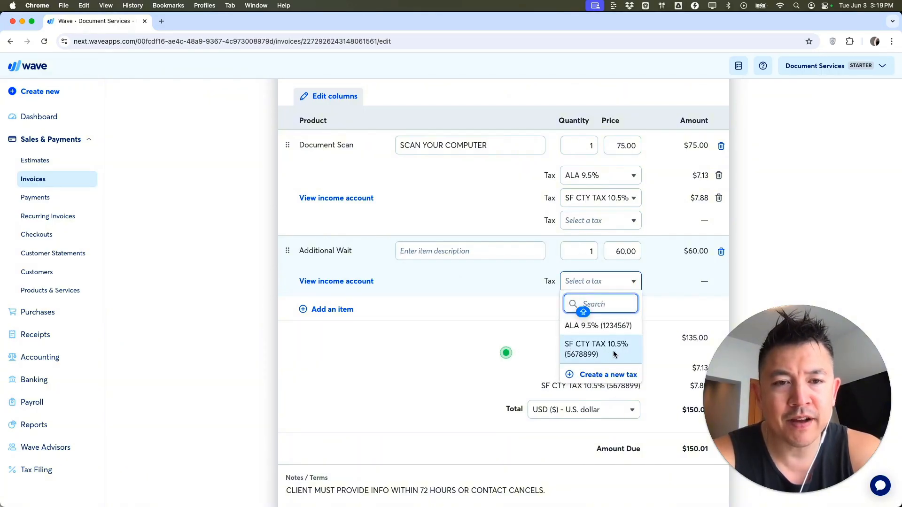
pyautogui.click(527, 320)
pyautogui.click(495, 288)
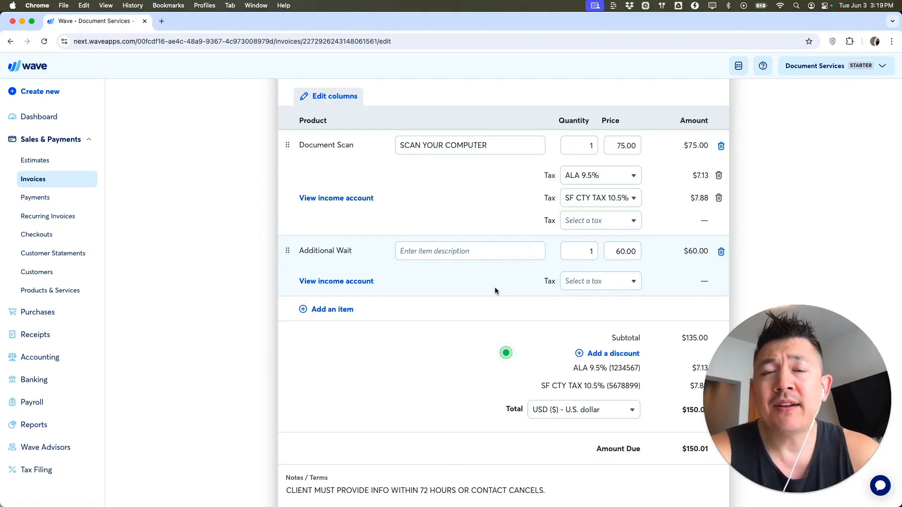